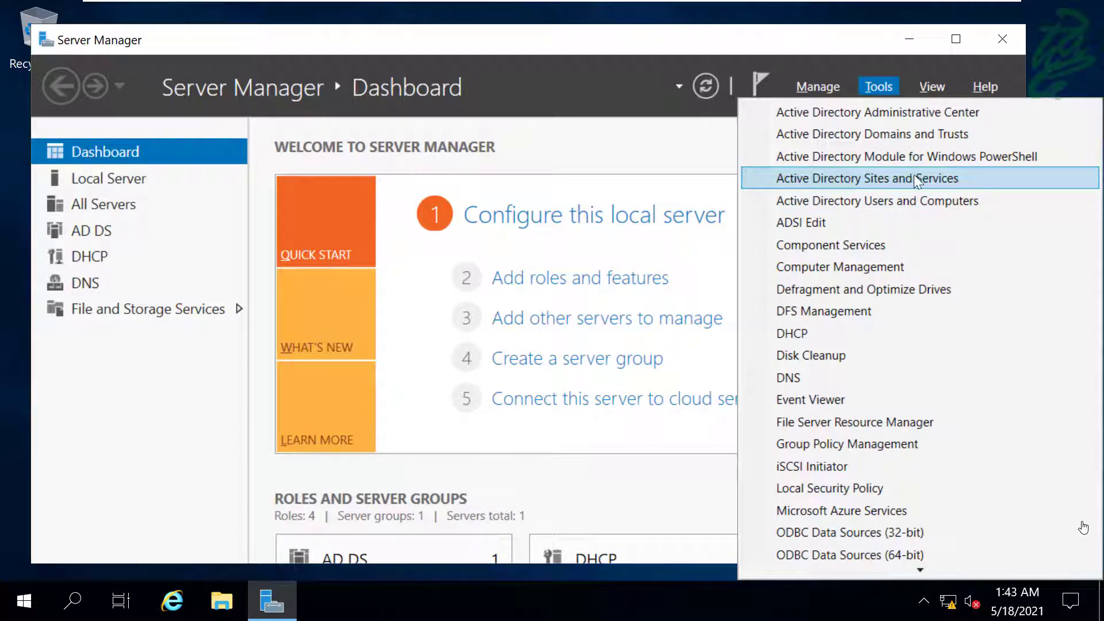
- Open Active Directory Sites and Services, expand the Sites container and check its Subnets folder
{"action": "left_click", "coordinate": [978, 178]}
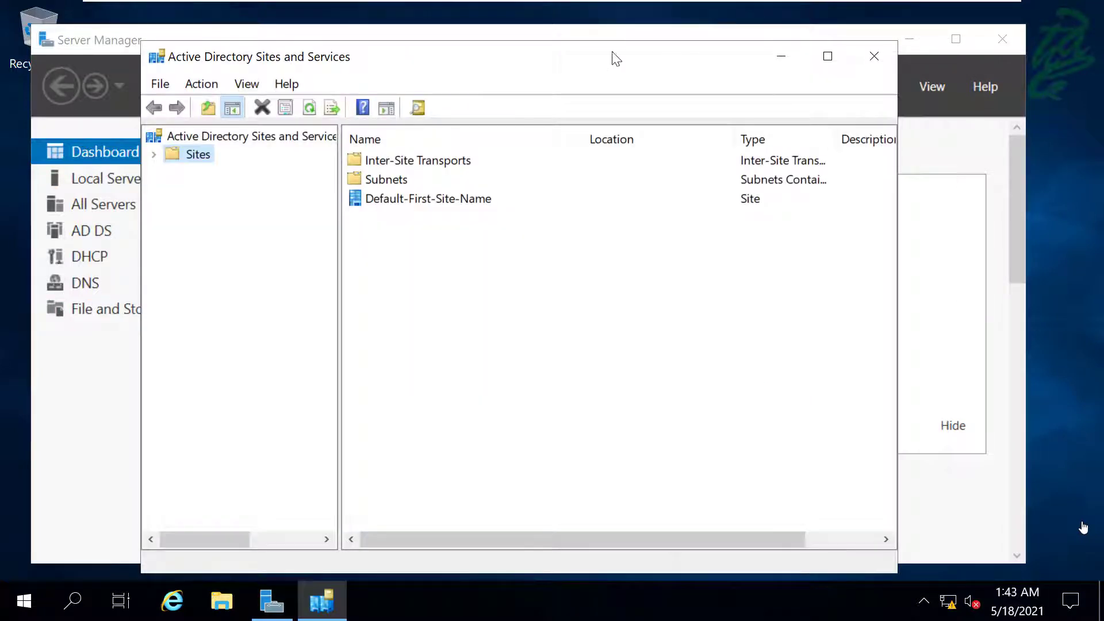
{"action": "left_click_drag", "start_coordinate": [615, 41], "coordinate": [650, 47]}
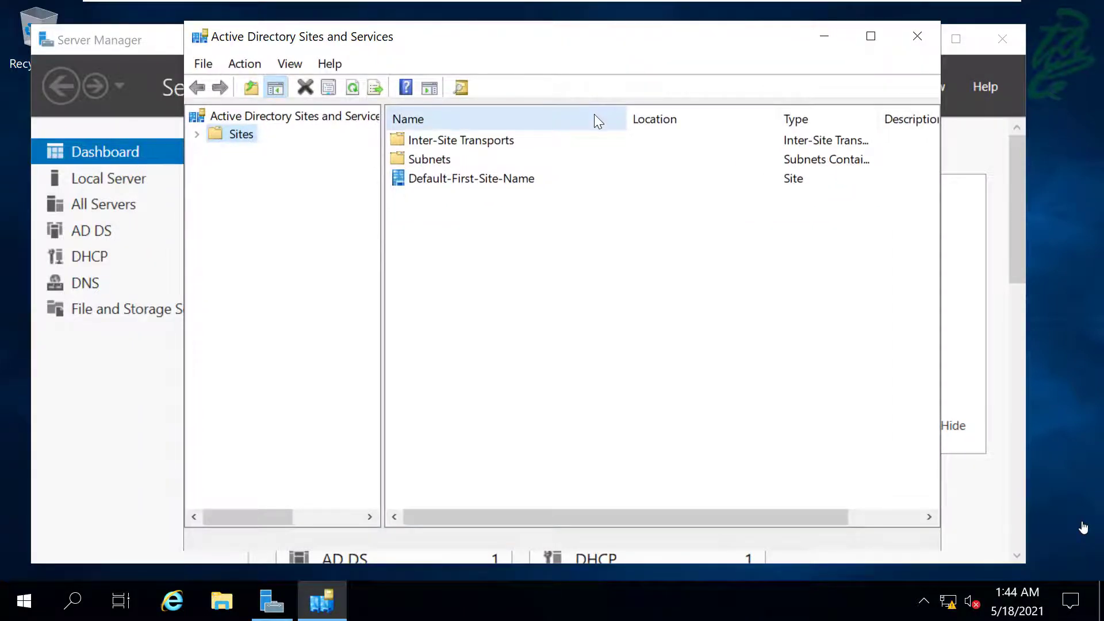
{"action": "left_click", "coordinate": [197, 134]}
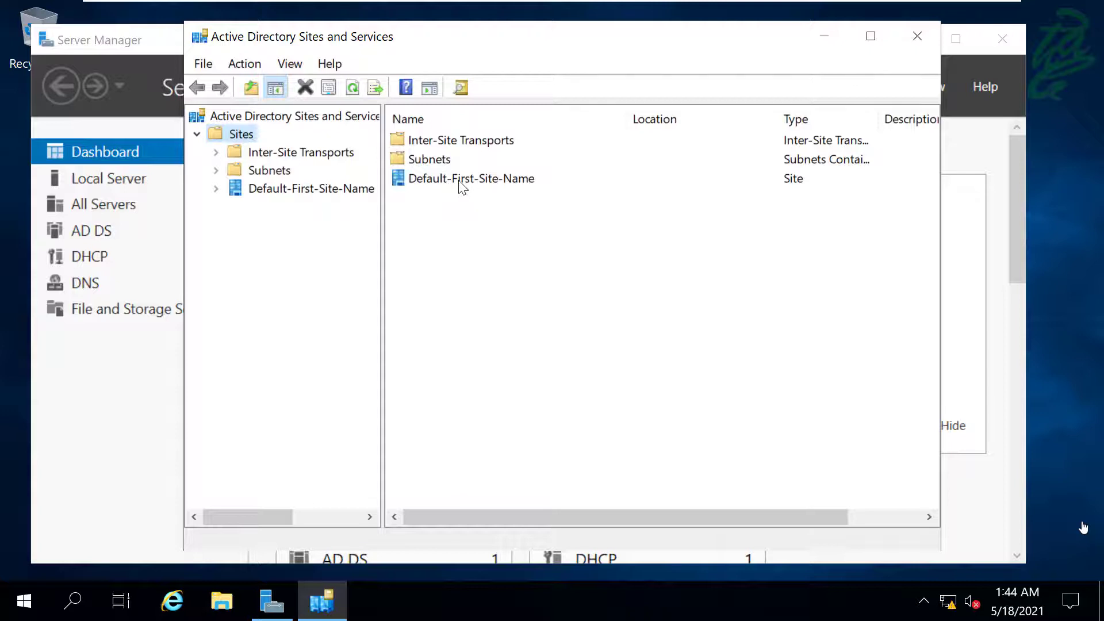
{"action": "double_click", "coordinate": [428, 159]}
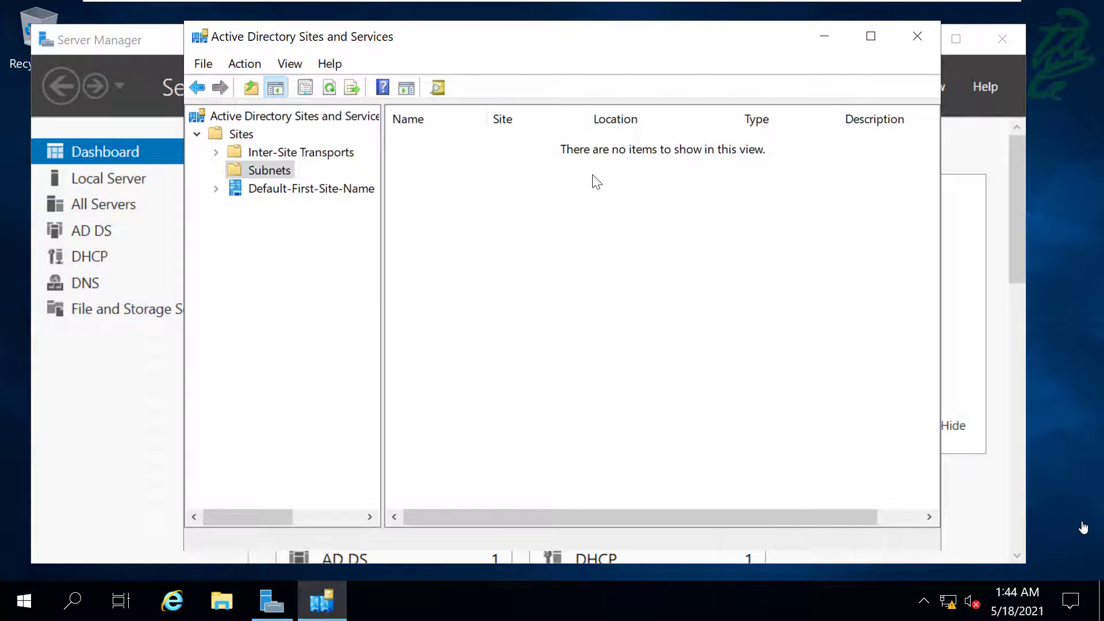
{"action": "key", "text": "alt+Left"}
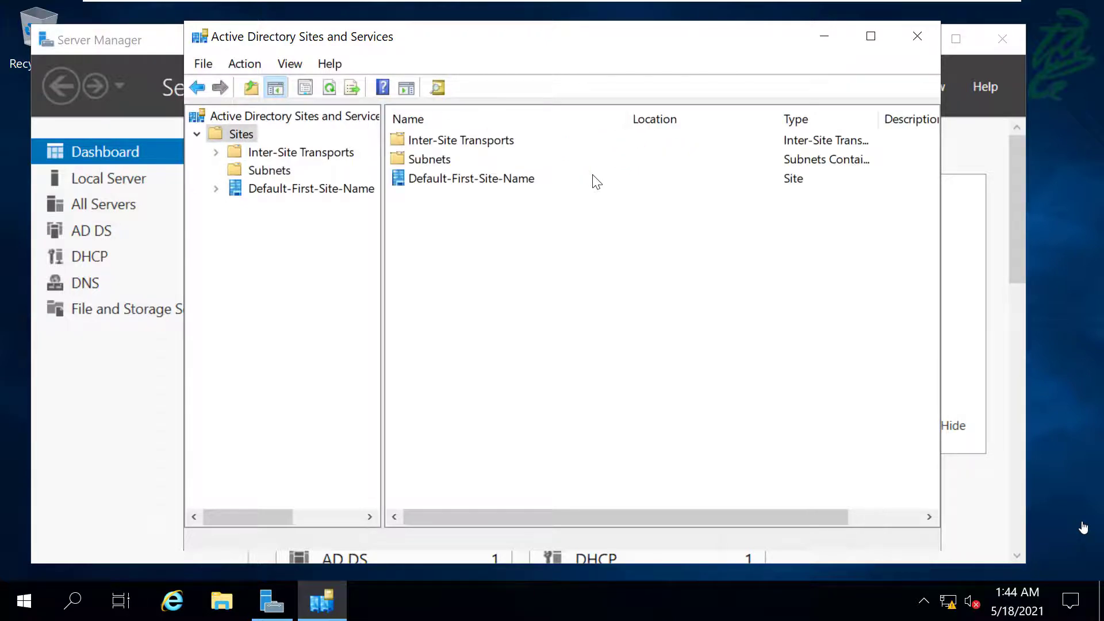
- Rename the Default-First-Site-Name site to West-Site
{"action": "left_click", "coordinate": [461, 182]}
{"action": "left_click", "coordinate": [469, 177]}
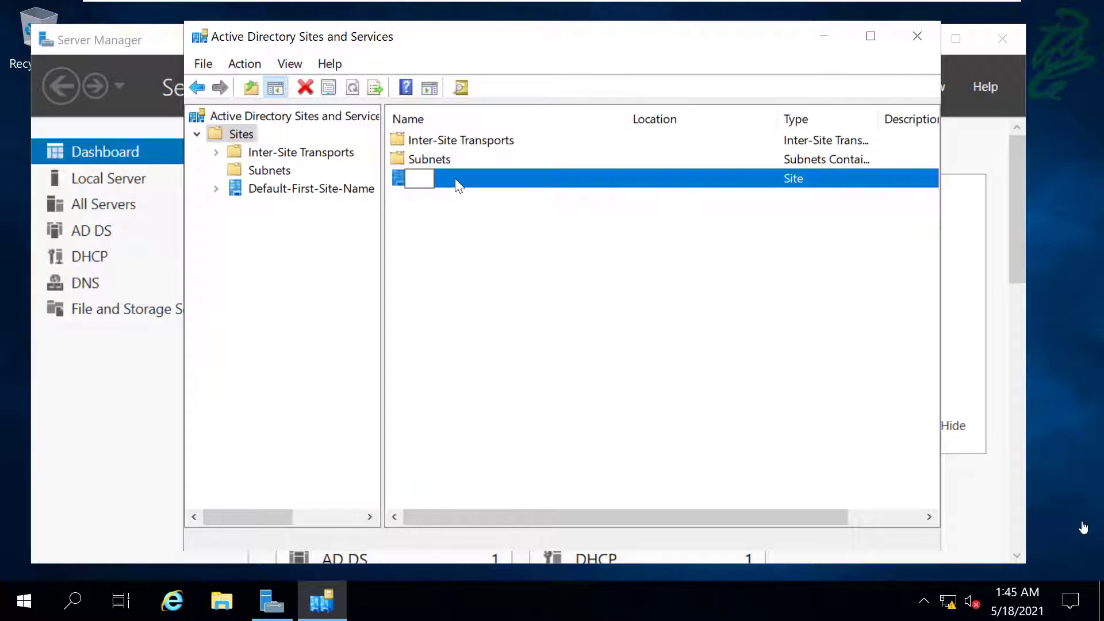
{"action": "type", "text": "West"}
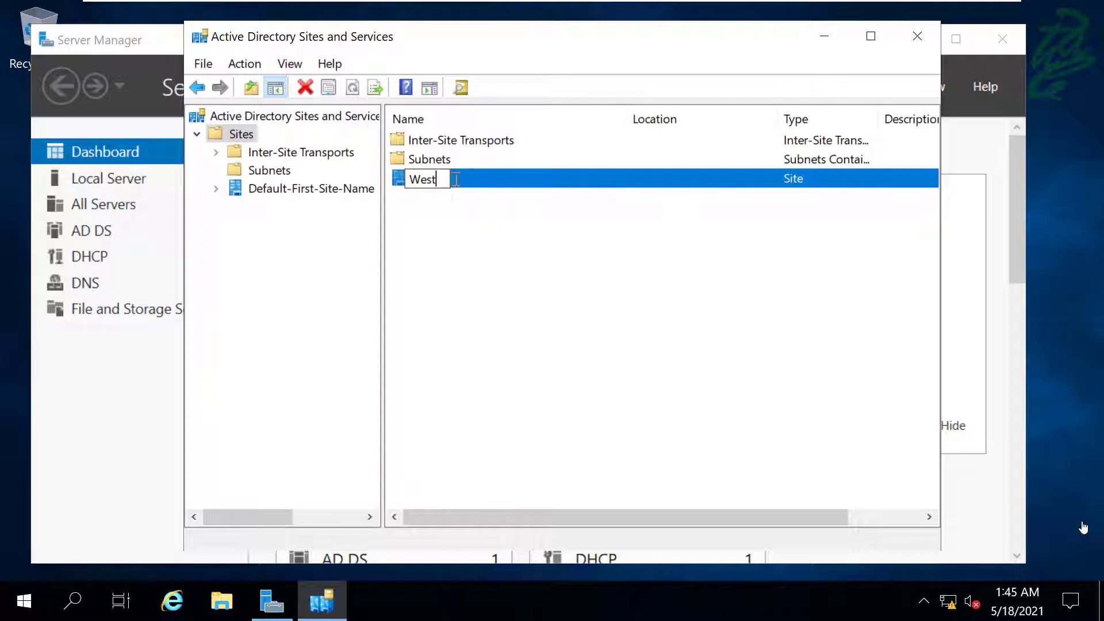
{"action": "type", "text": "-Site"}
{"action": "key", "text": "Return"}
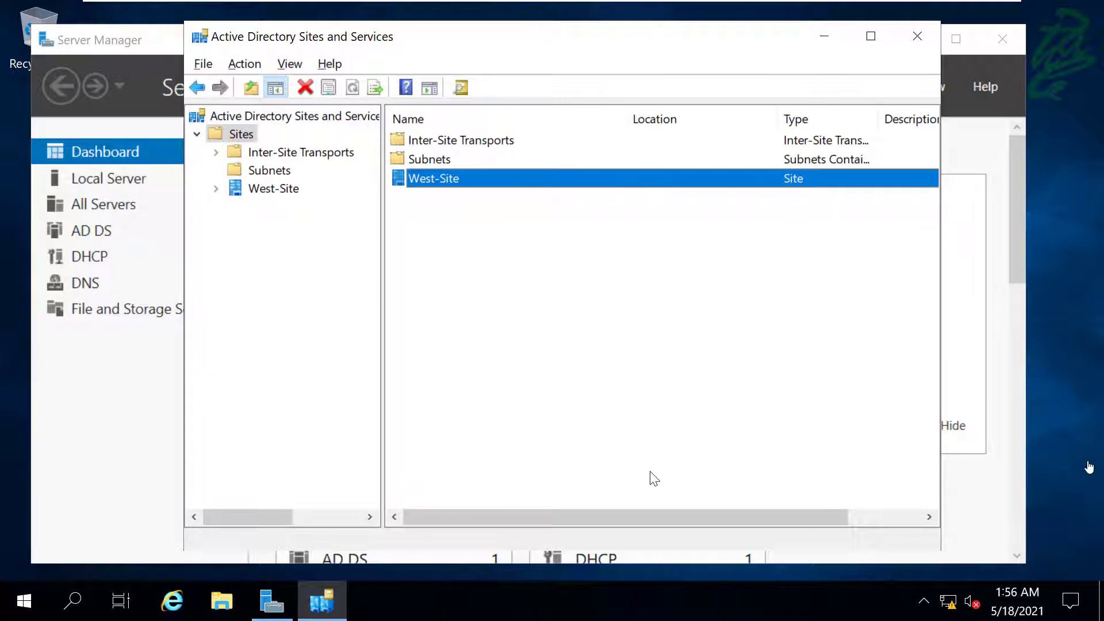
- Examine the contents of West-Site down to the settings of the FBWDC01 server in its Servers folder
{"action": "double_click", "coordinate": [429, 178]}
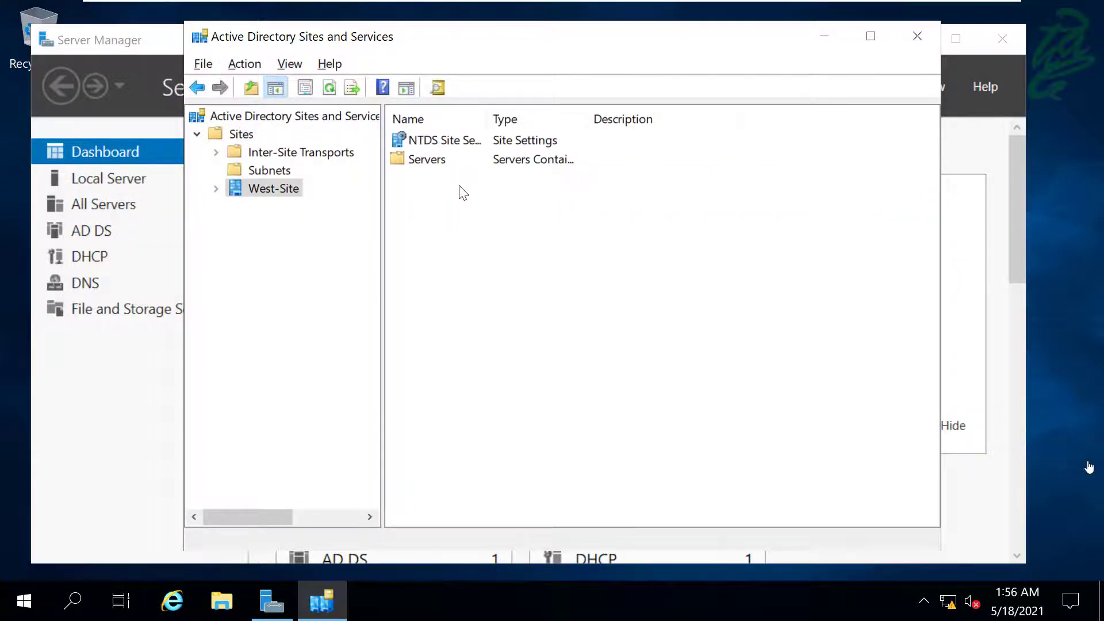
{"action": "left_click", "coordinate": [216, 190]}
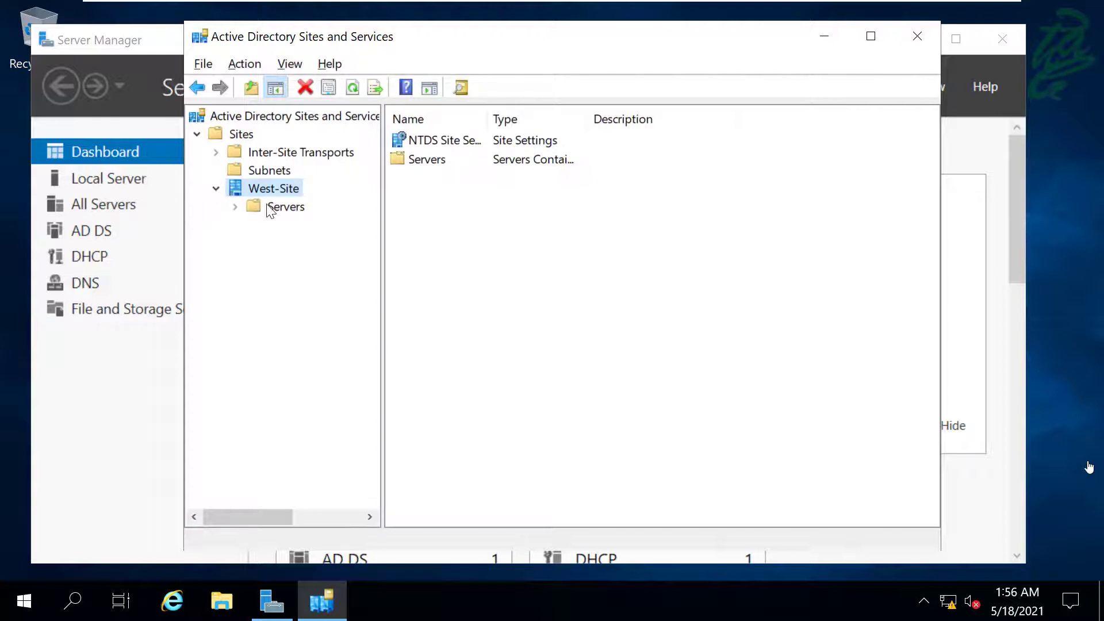
{"action": "left_click", "coordinate": [236, 207]}
{"action": "left_click", "coordinate": [314, 227]}
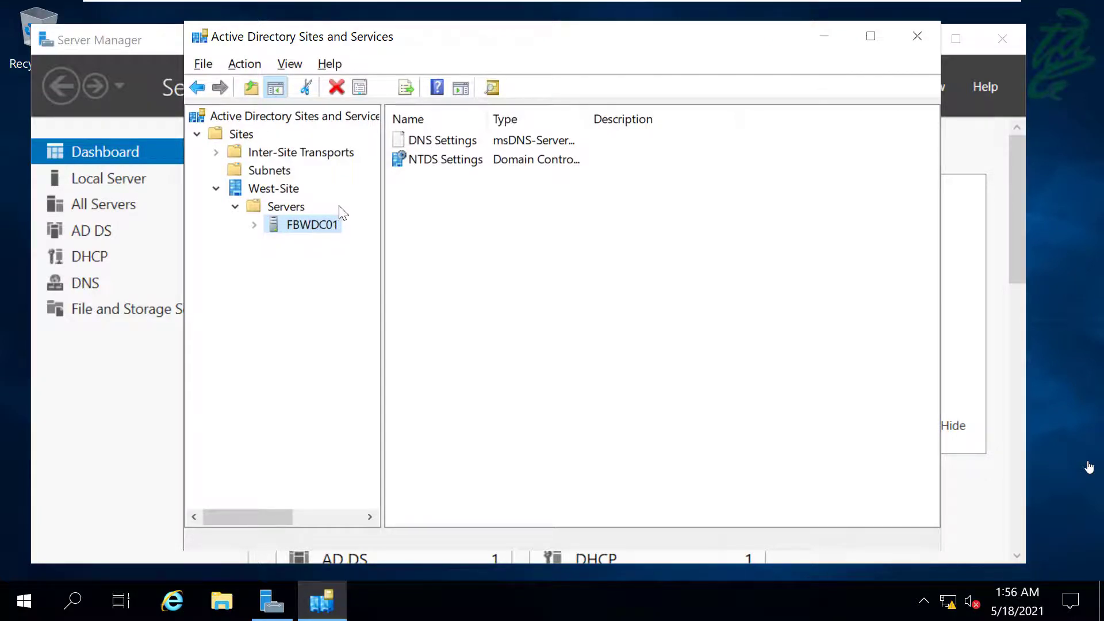
{"action": "left_click_drag", "start_coordinate": [486, 118], "coordinate": [555, 118]}
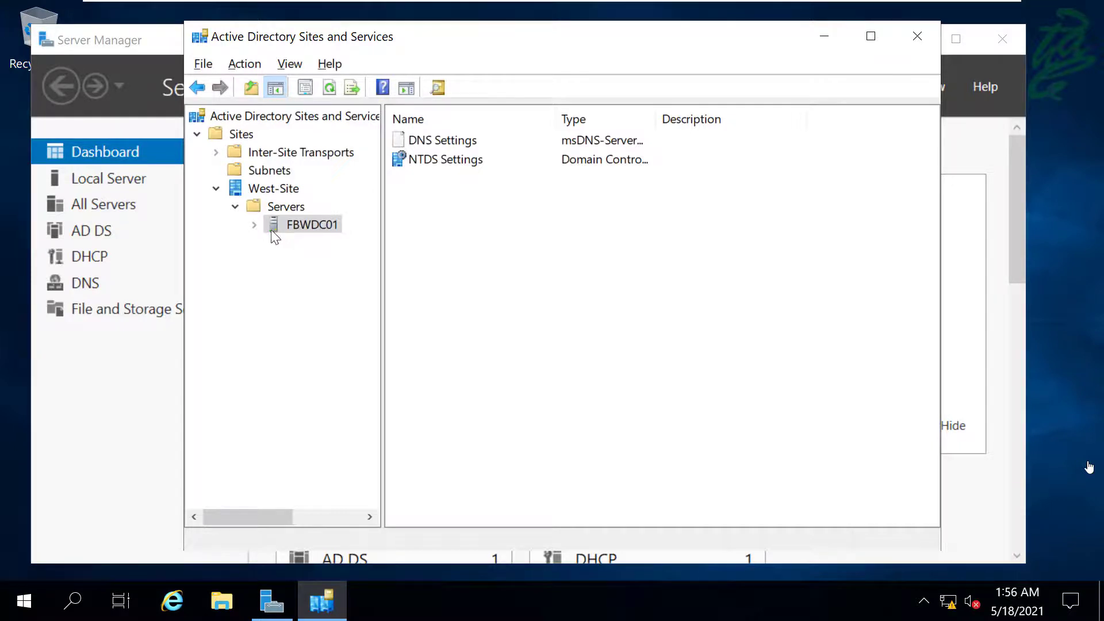
{"action": "left_click", "coordinate": [216, 188]}
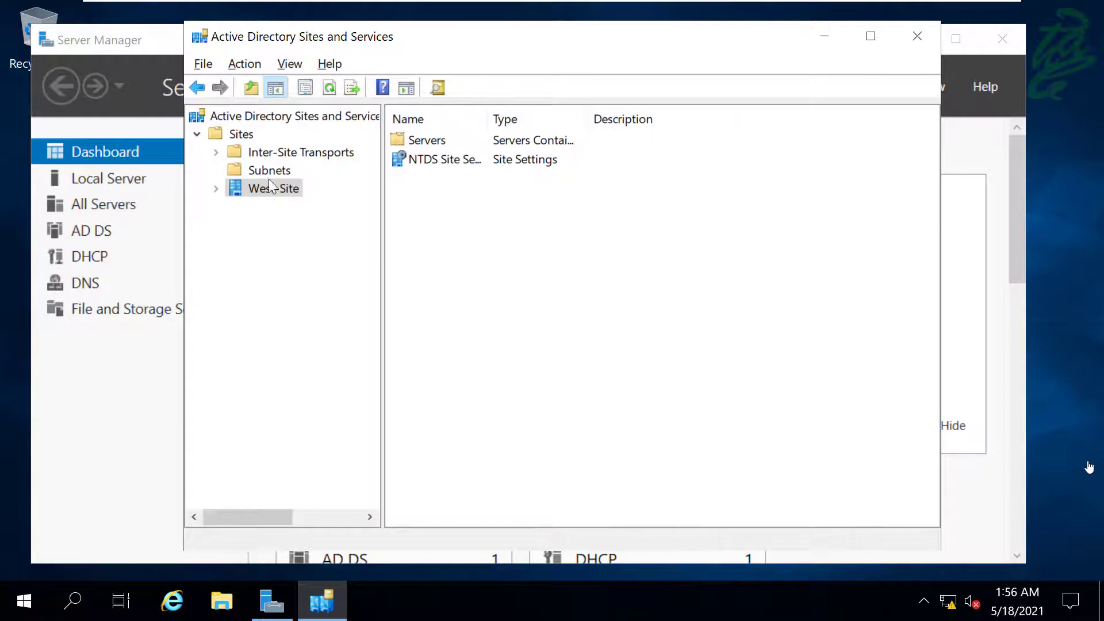
- Create a new site named East-Site in the Sites container, using the DEFAULTIPSITELINK site link
{"action": "left_click", "coordinate": [245, 137]}
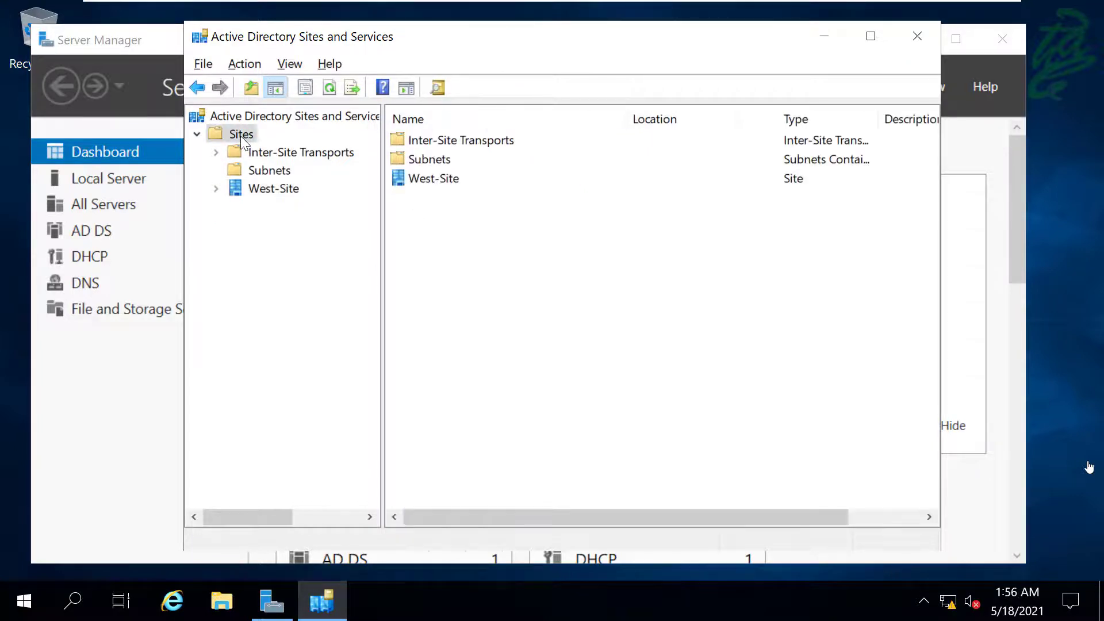
{"action": "right_click", "coordinate": [429, 217]}
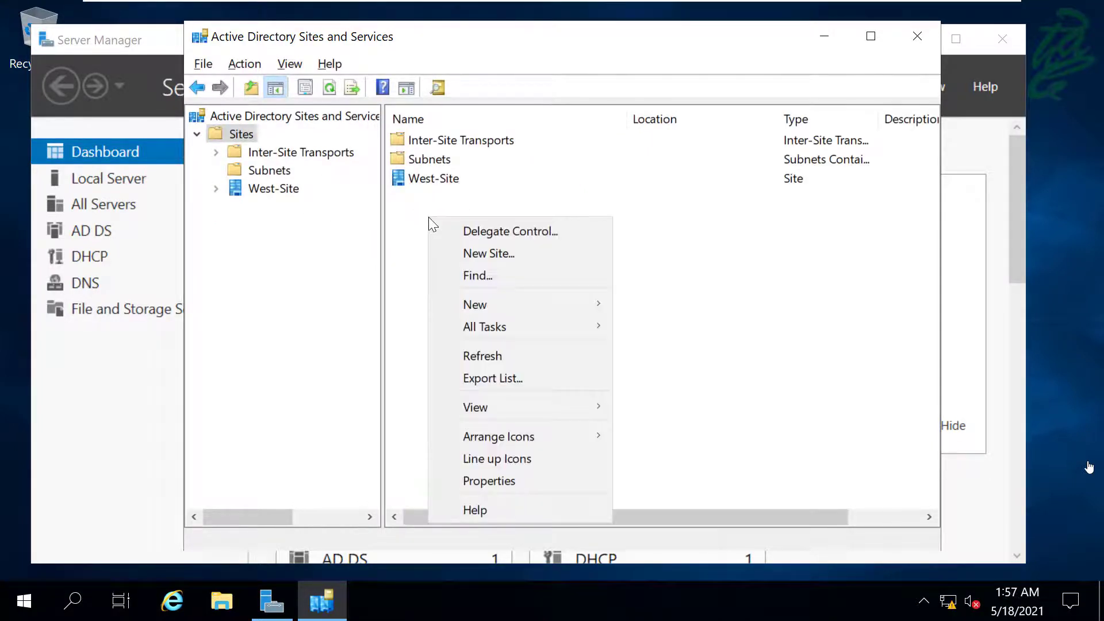
{"action": "left_click", "coordinate": [494, 253]}
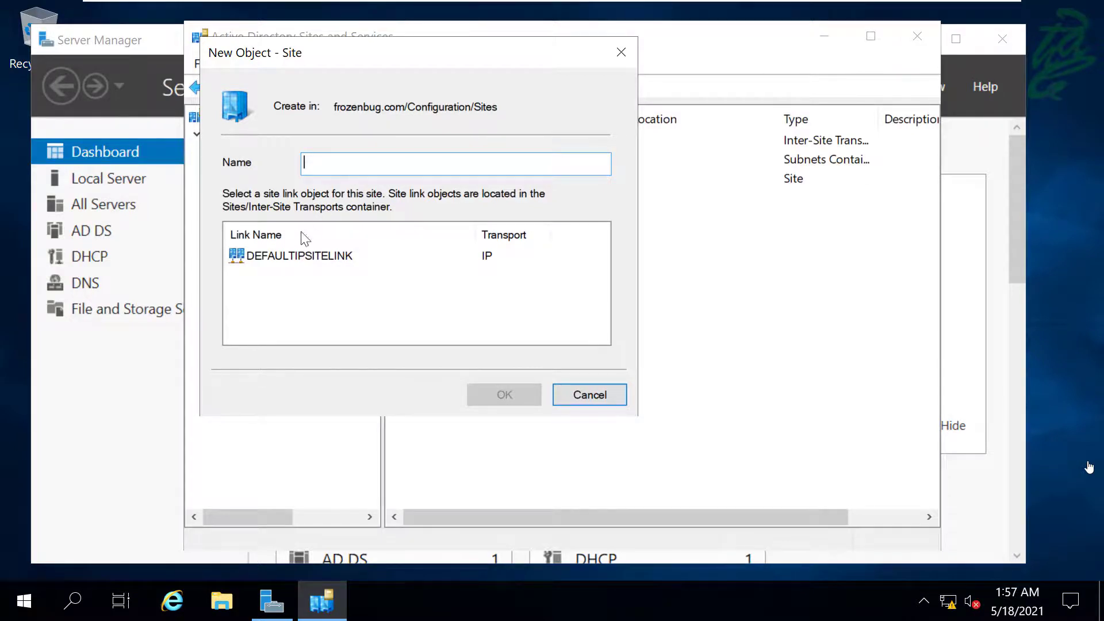
{"action": "left_click", "coordinate": [291, 254]}
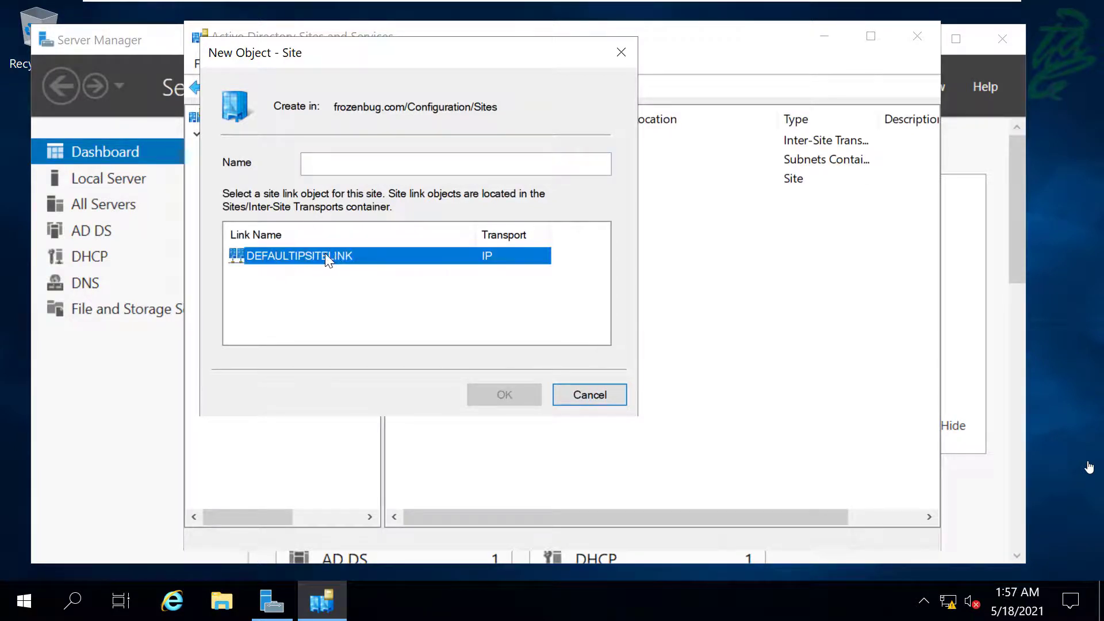
{"action": "left_click", "coordinate": [326, 164]}
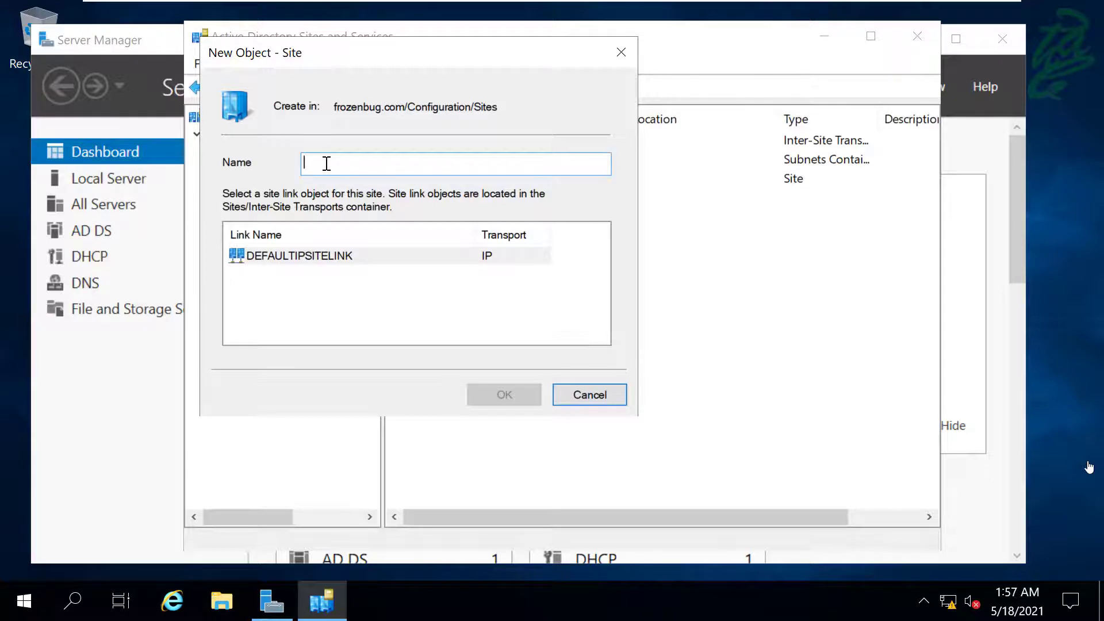
{"action": "type", "text": "East"}
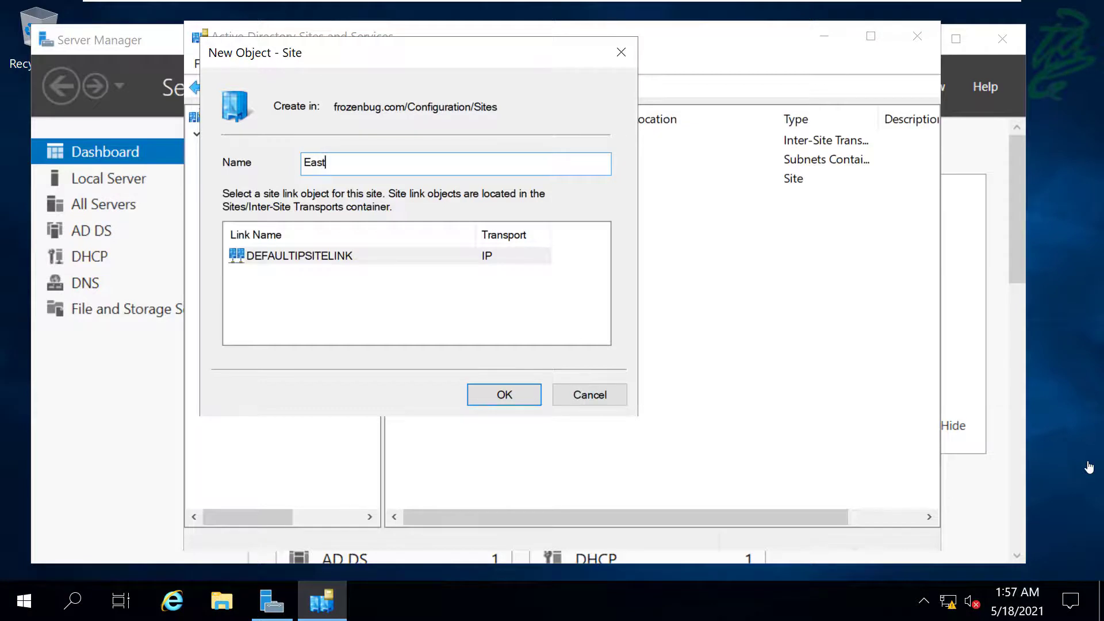
{"action": "type", "text": "-Site"}
{"action": "left_click", "coordinate": [251, 259]}
{"action": "left_click", "coordinate": [480, 396]}
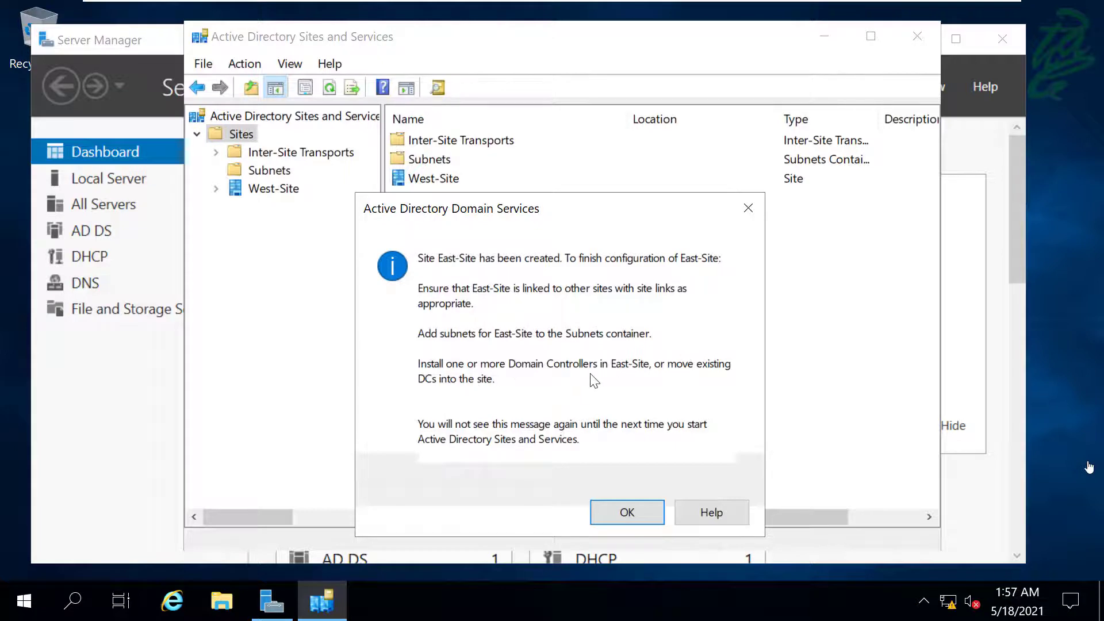
{"action": "left_click", "coordinate": [622, 512]}
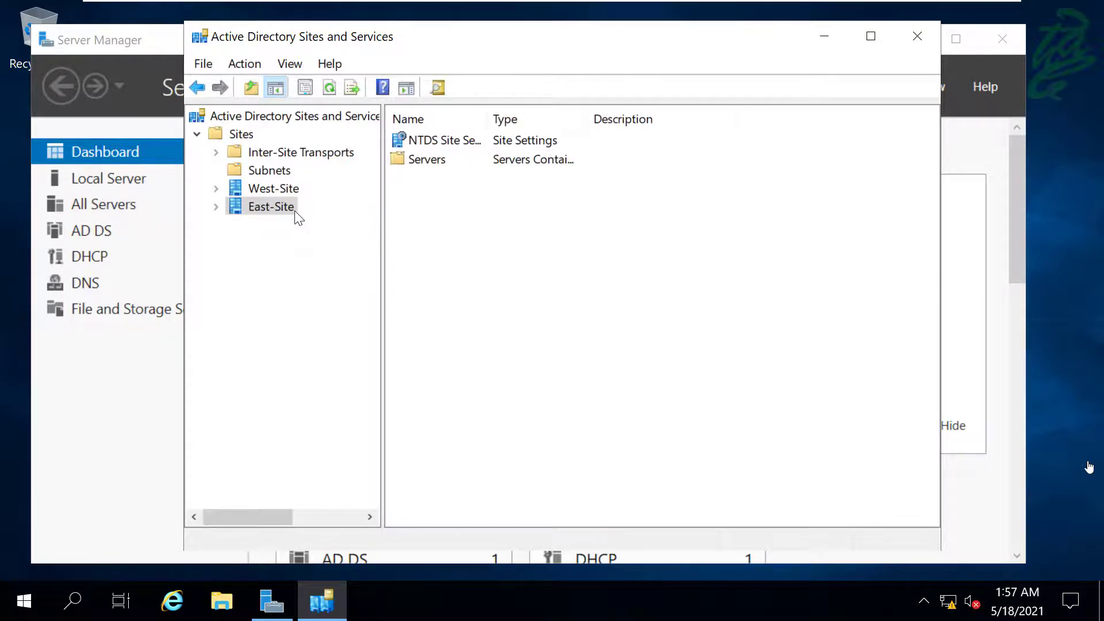
- Create another site named Country-Site in the Sites container, using the DEFAULTIPSITELINK site link
{"action": "left_click", "coordinate": [242, 137]}
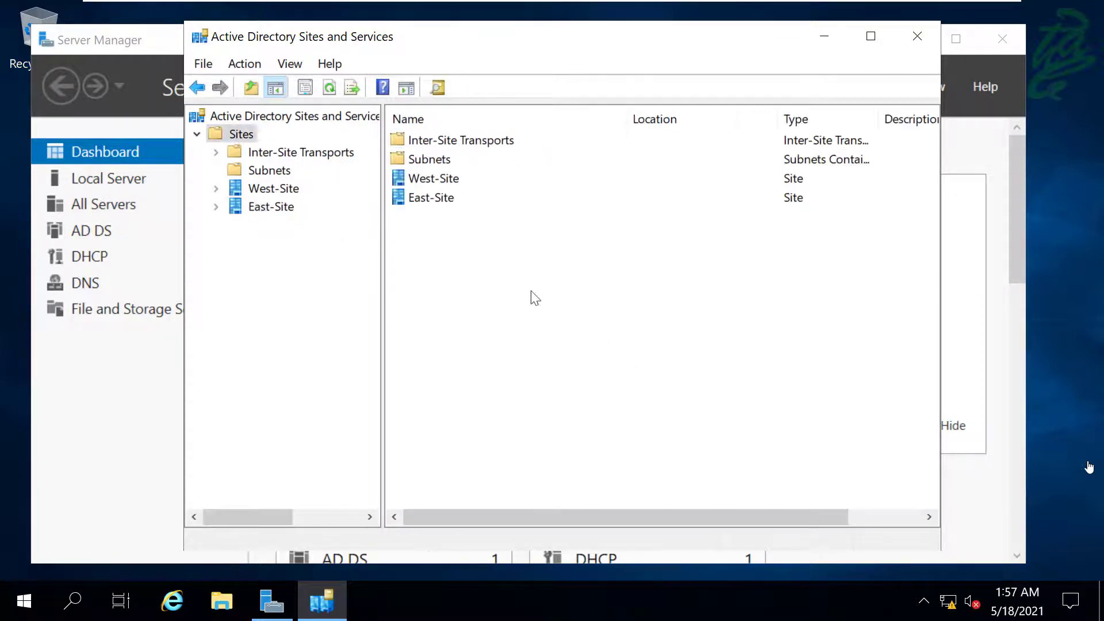
{"action": "right_click", "coordinate": [448, 248]}
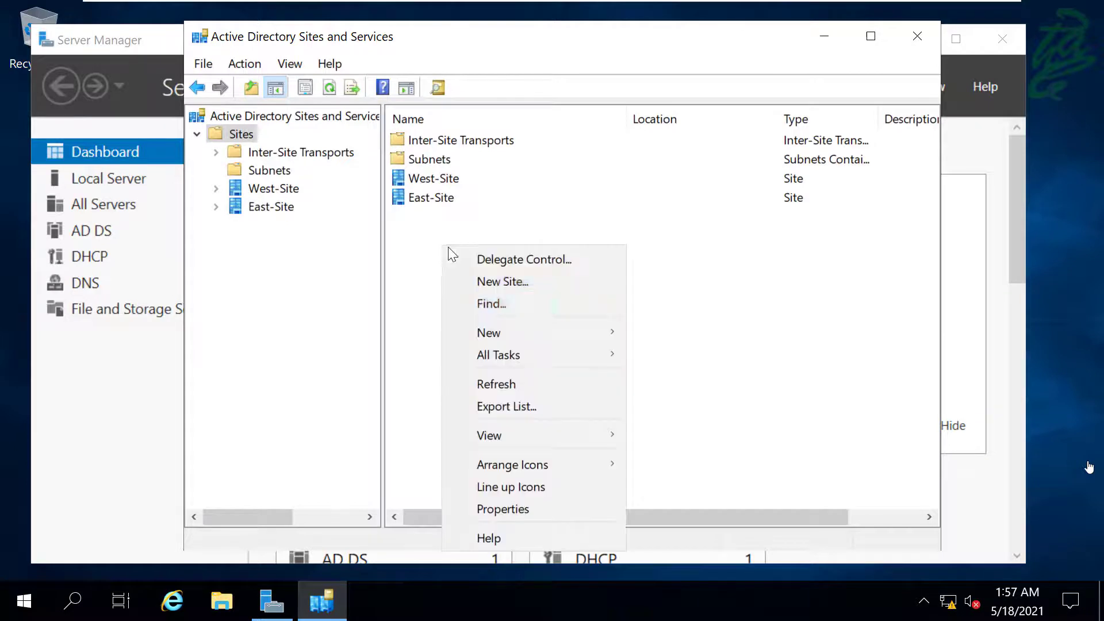
{"action": "left_click", "coordinate": [537, 280]}
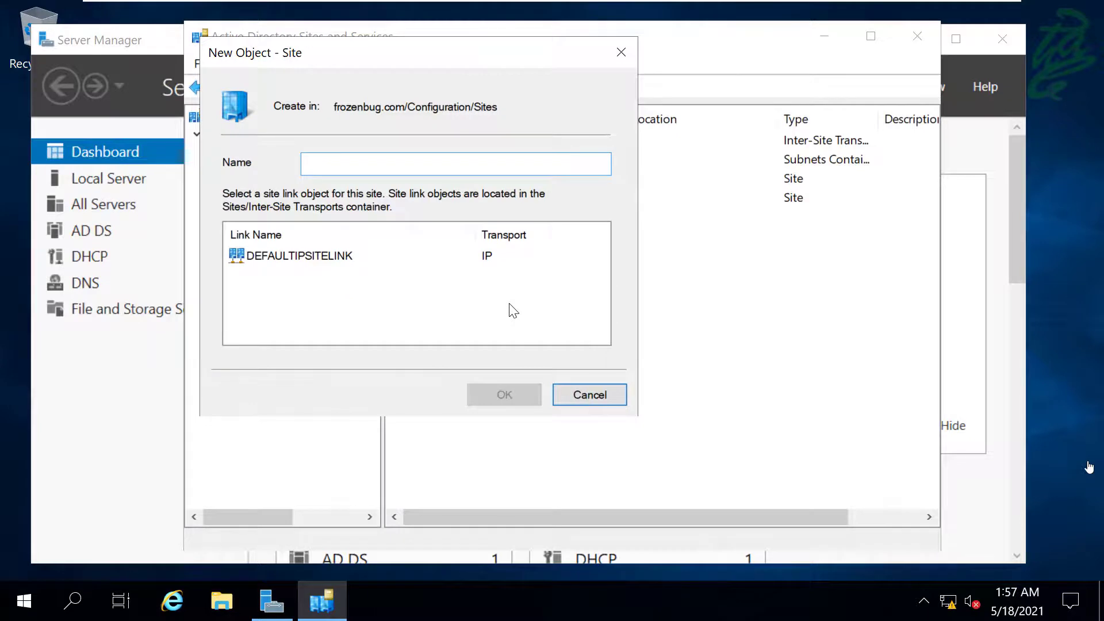
{"action": "type", "text": "Country-Site"}
{"action": "left_click", "coordinate": [307, 256]}
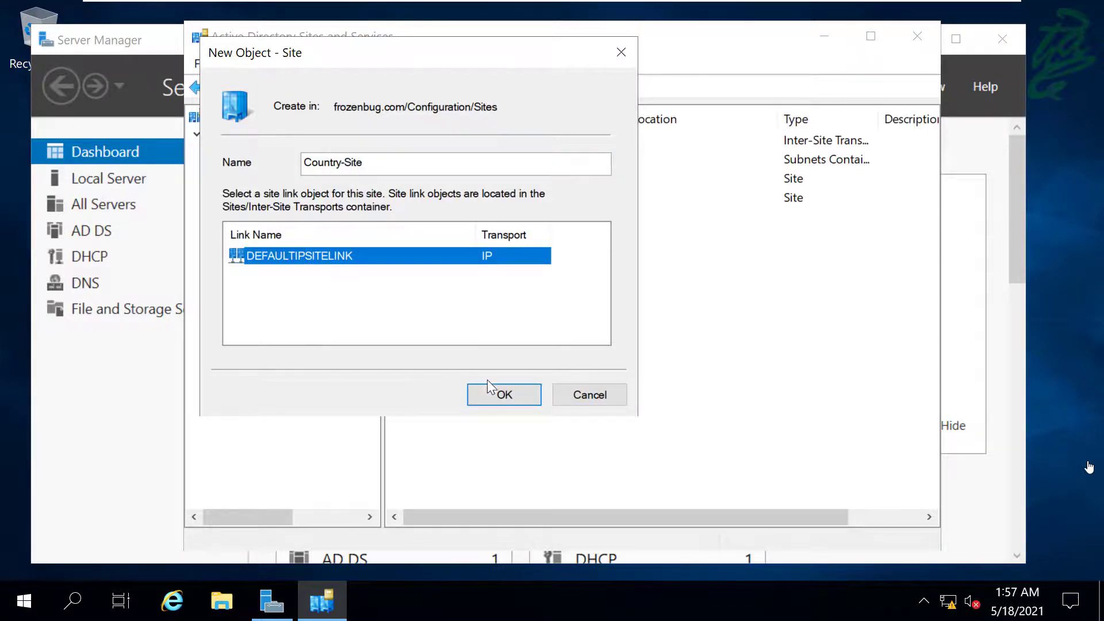
{"action": "left_click", "coordinate": [501, 392]}
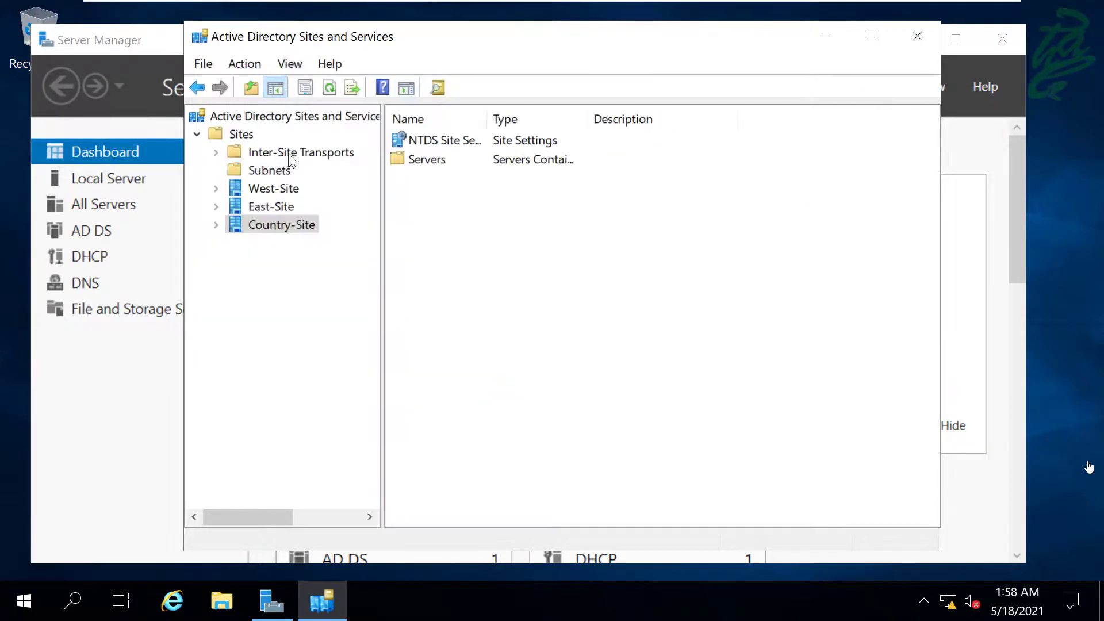
- Review the Sites container and the contents of East-Site and Country-Site
{"action": "left_click", "coordinate": [240, 134]}
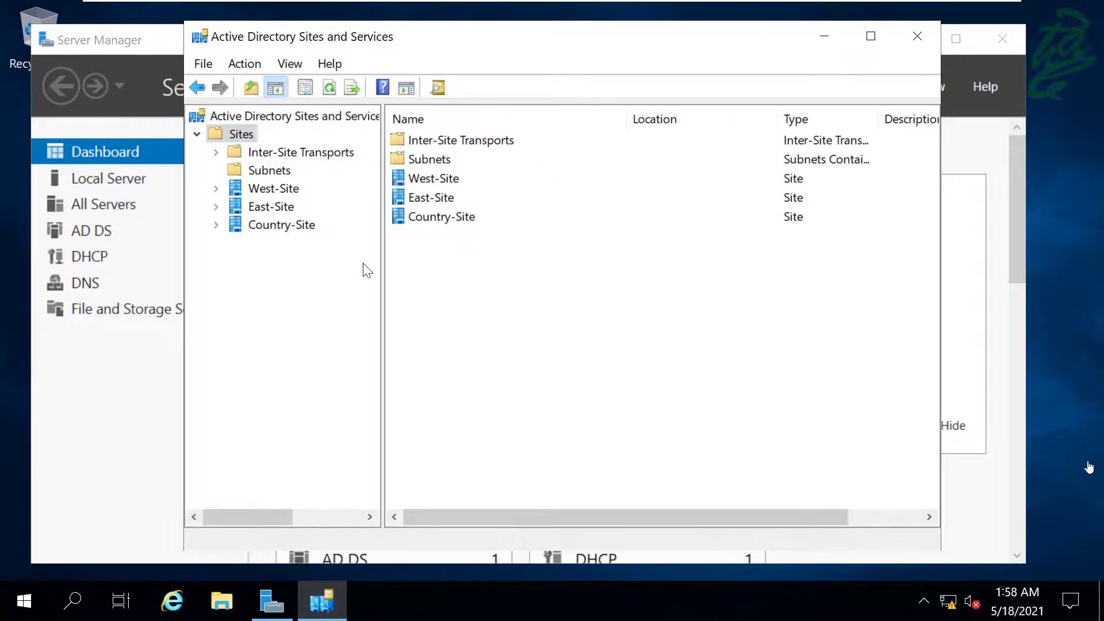
{"action": "left_click", "coordinate": [286, 210]}
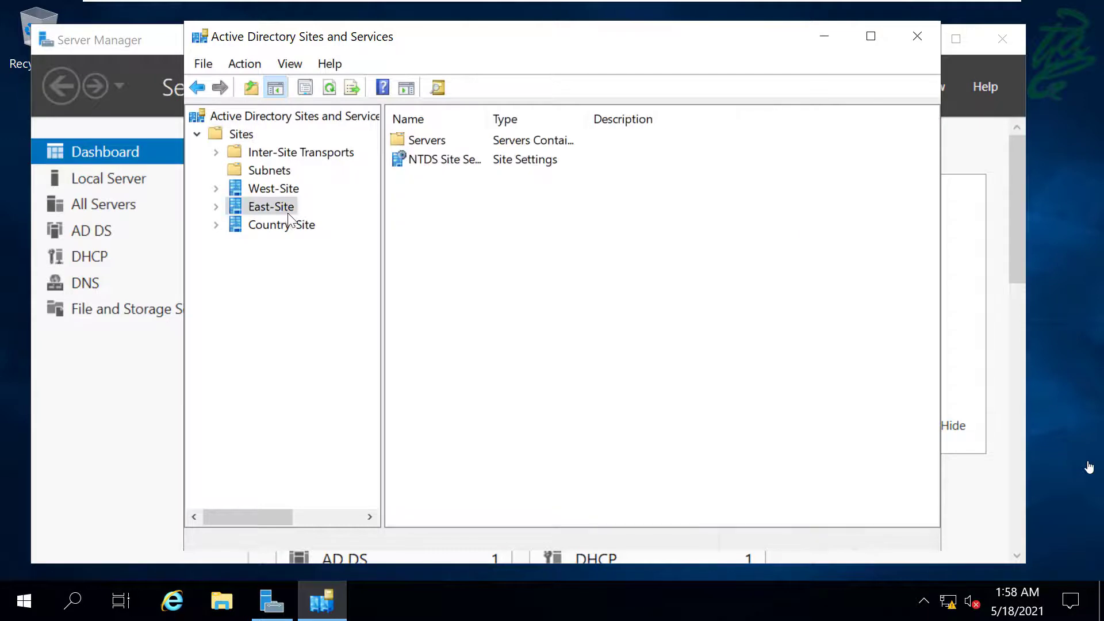
{"action": "left_click", "coordinate": [290, 228]}
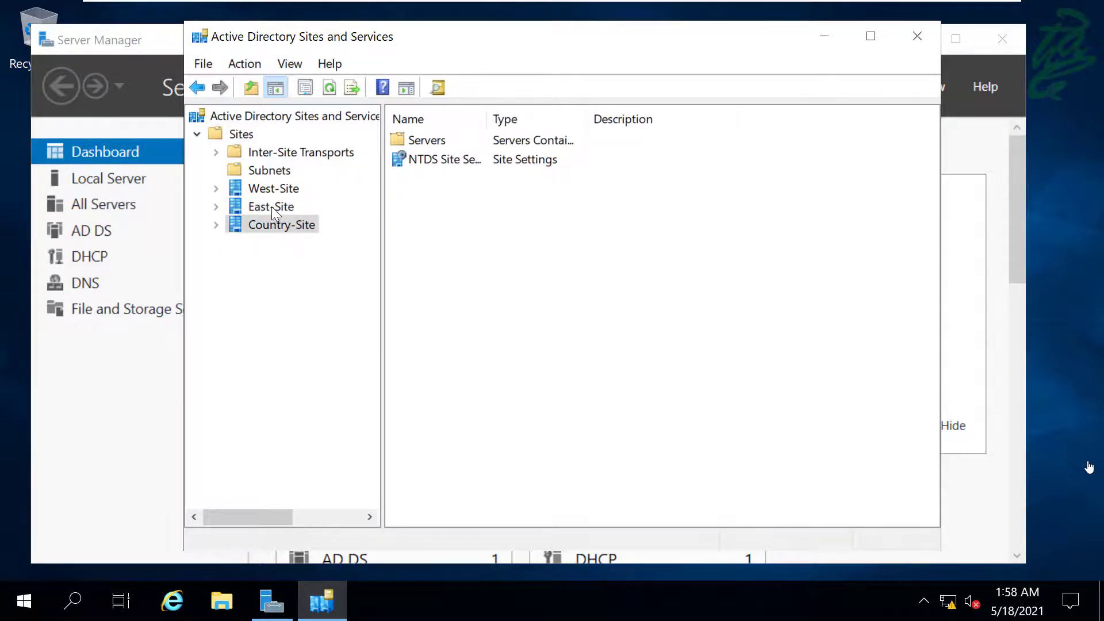
{"action": "left_click", "coordinate": [272, 206]}
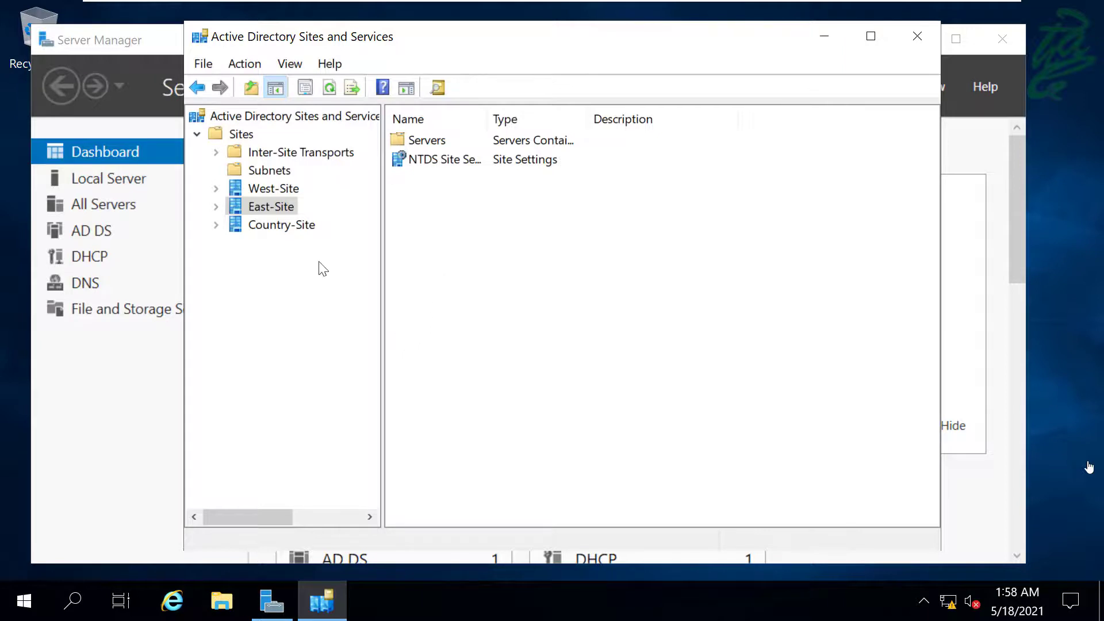
- Create a subnet with the prefix 172.17.1.0/24 in the Subnets container and assign it to East-Site
{"action": "left_click", "coordinate": [272, 171]}
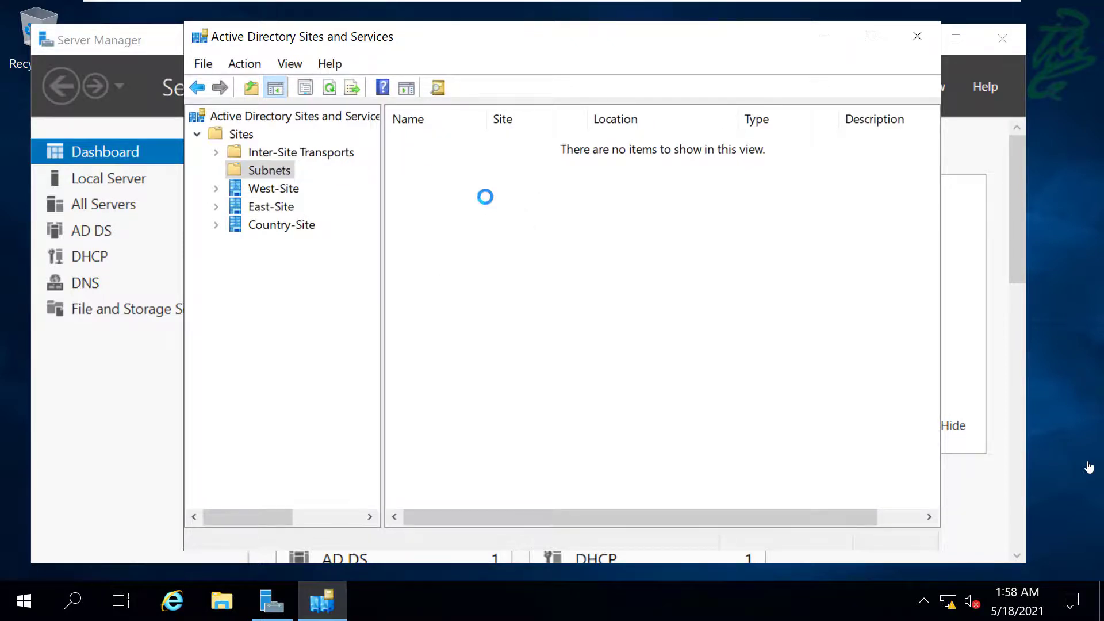
{"action": "right_click", "coordinate": [486, 197]}
{"action": "left_click", "coordinate": [608, 233]}
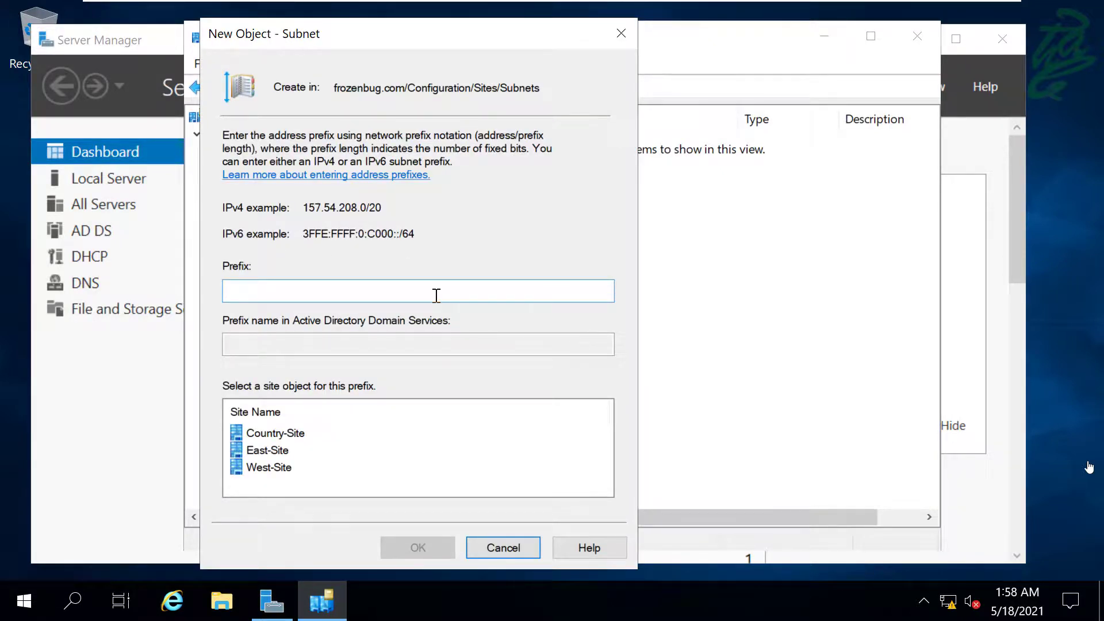
{"action": "type", "text": "172.17."}
{"action": "type", "text": "1.0/24"}
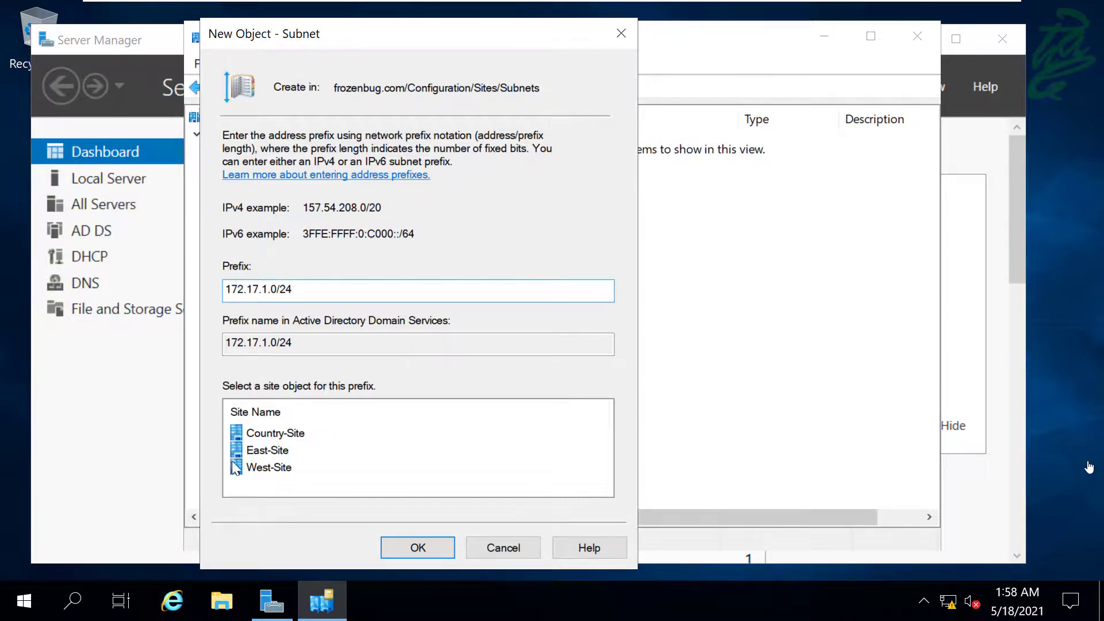
{"action": "left_click", "coordinate": [272, 455]}
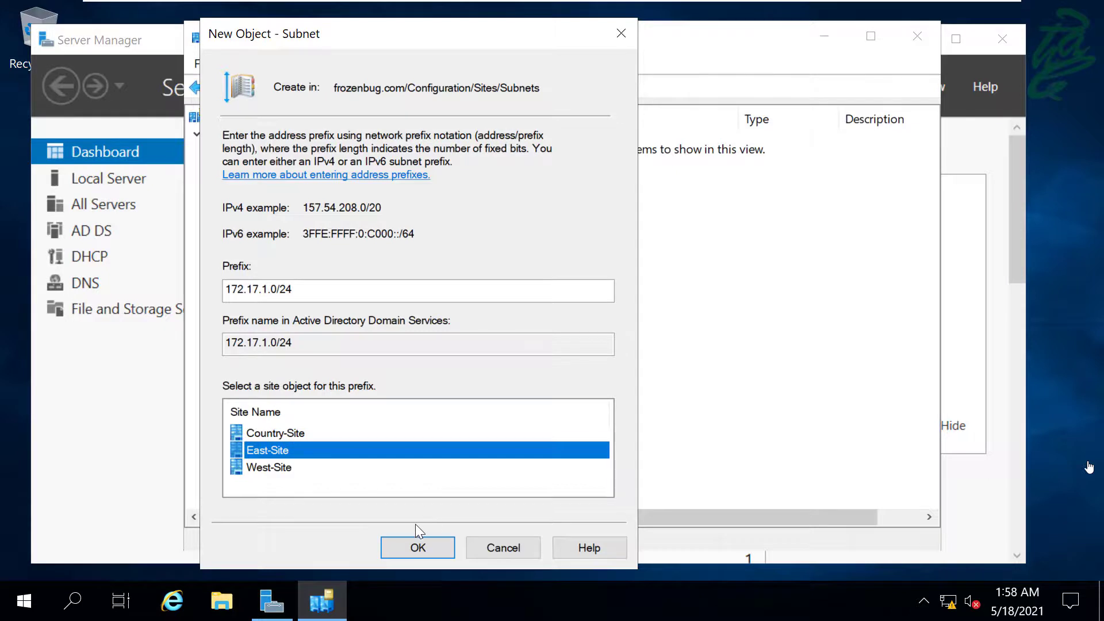
{"action": "left_click", "coordinate": [419, 547]}
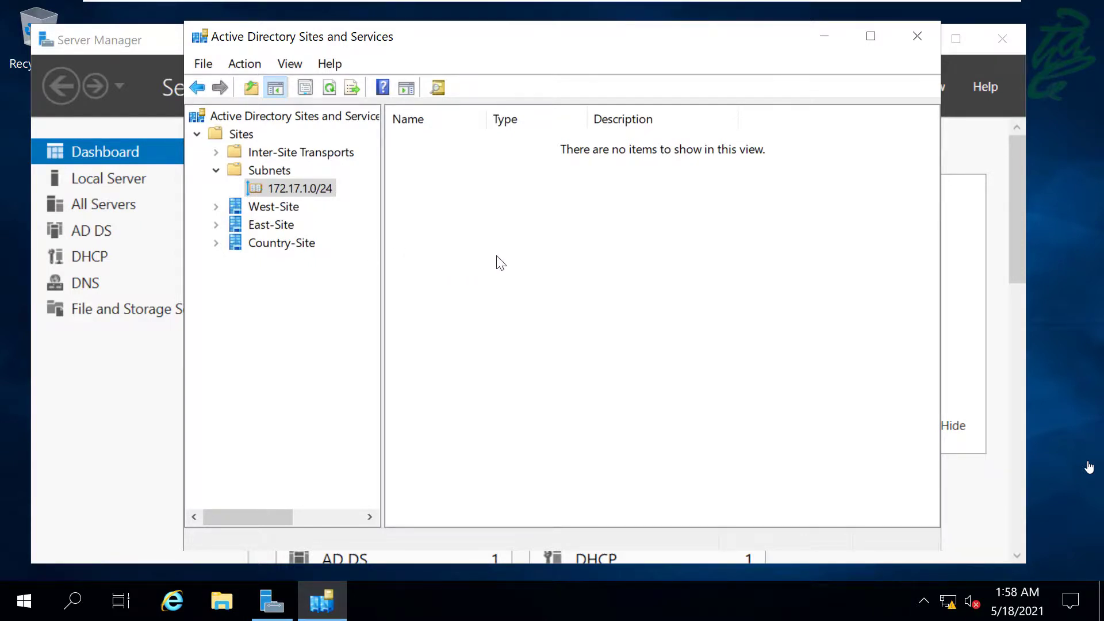
- Create a subnet with the prefix 172.18.1.0/24 in the Subnets container and assign it to Country-Site
{"action": "left_click", "coordinate": [262, 170]}
{"action": "right_click", "coordinate": [557, 256]}
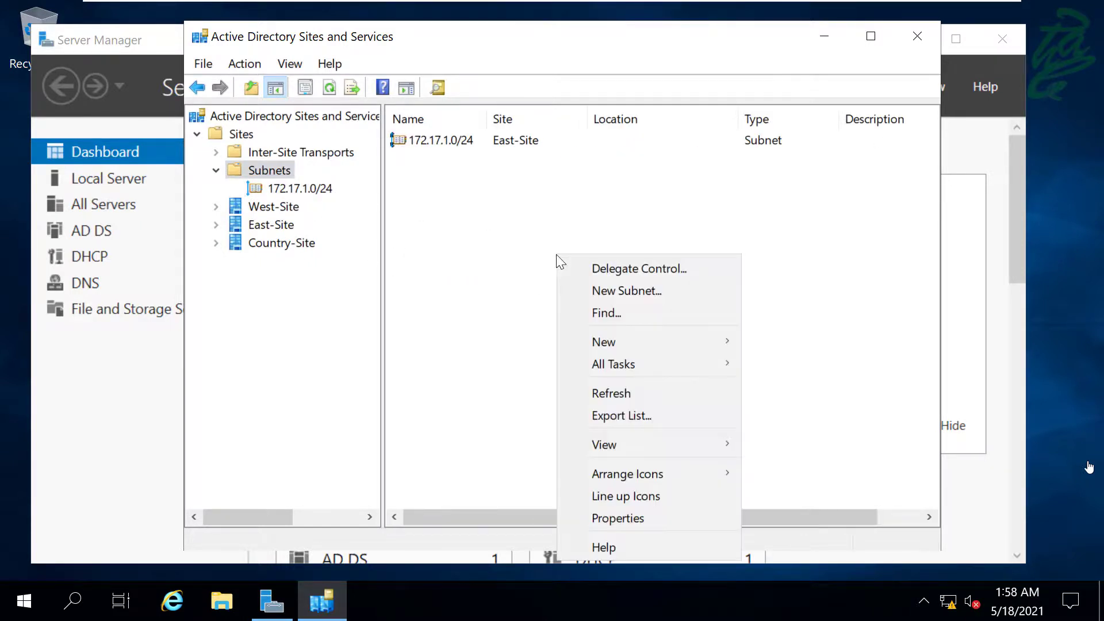
{"action": "left_click", "coordinate": [625, 285]}
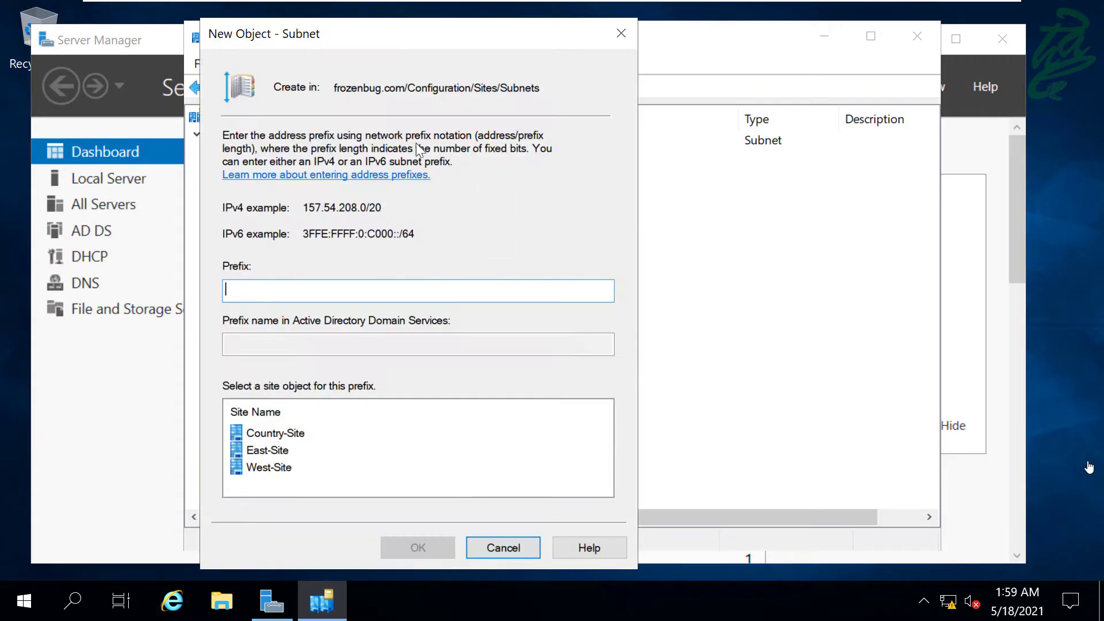
{"action": "type", "text": "172.18.1.0/24"}
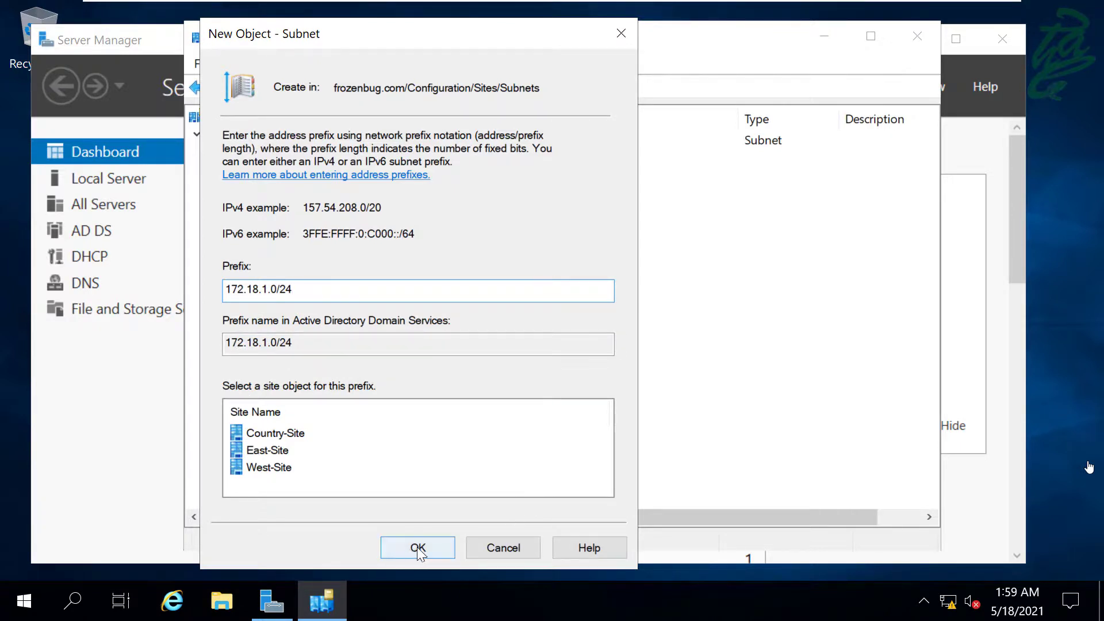
{"action": "left_click", "coordinate": [297, 434]}
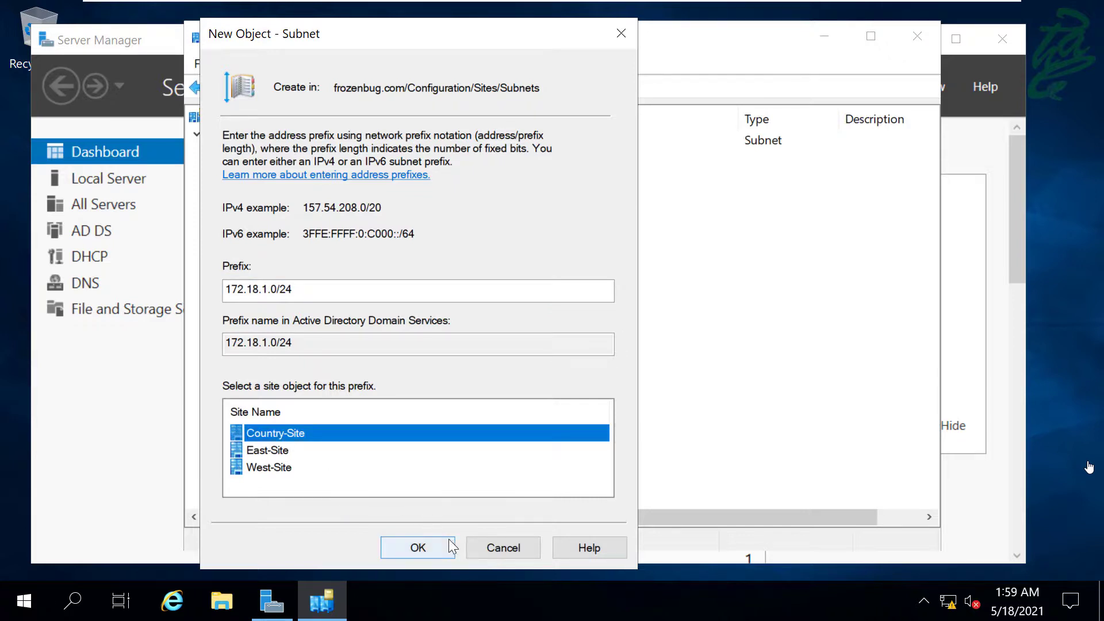
{"action": "left_click", "coordinate": [417, 547]}
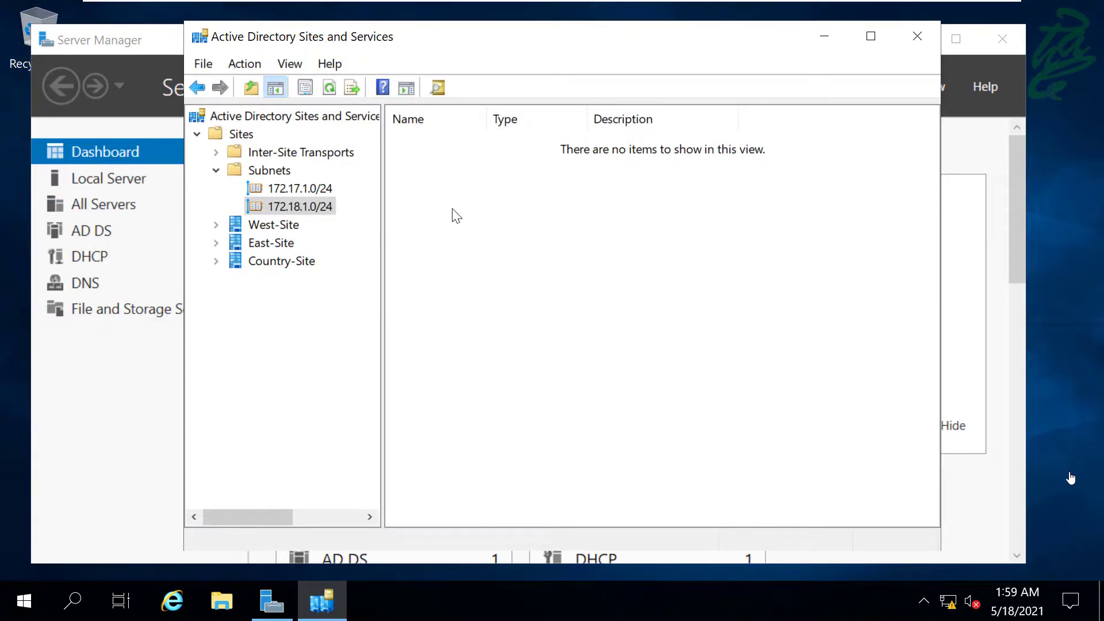
- Create a subnet with the prefix 172.16.1.0/24 in the Subnets container and assign it to West-Site
{"action": "left_click", "coordinate": [266, 171]}
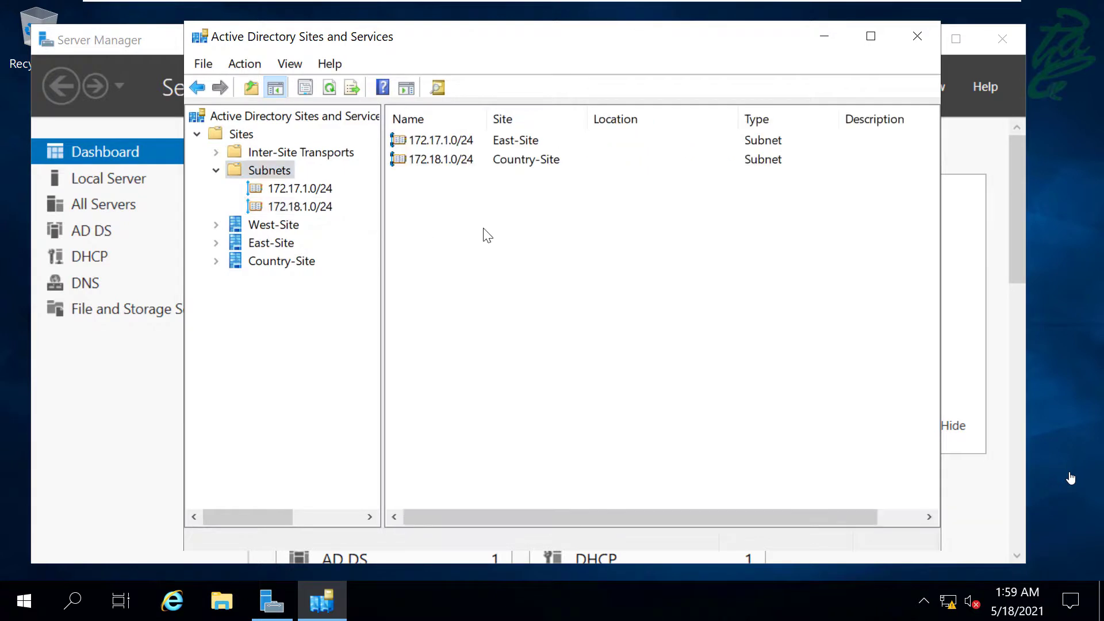
{"action": "right_click", "coordinate": [466, 207]}
{"action": "left_click", "coordinate": [563, 239]}
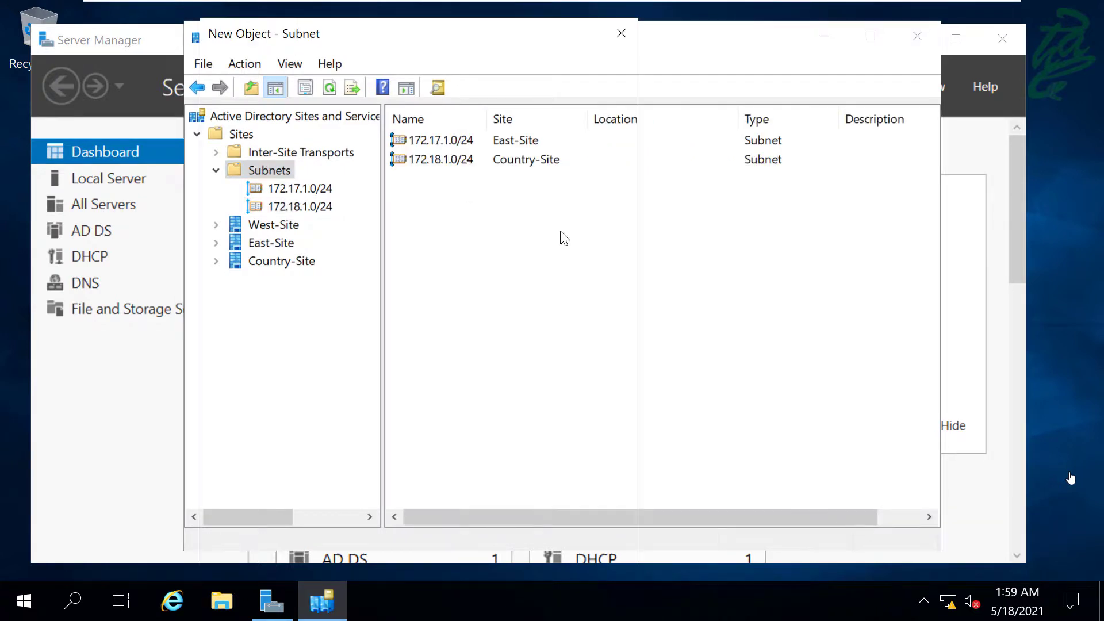
{"action": "type", "text": "17"}
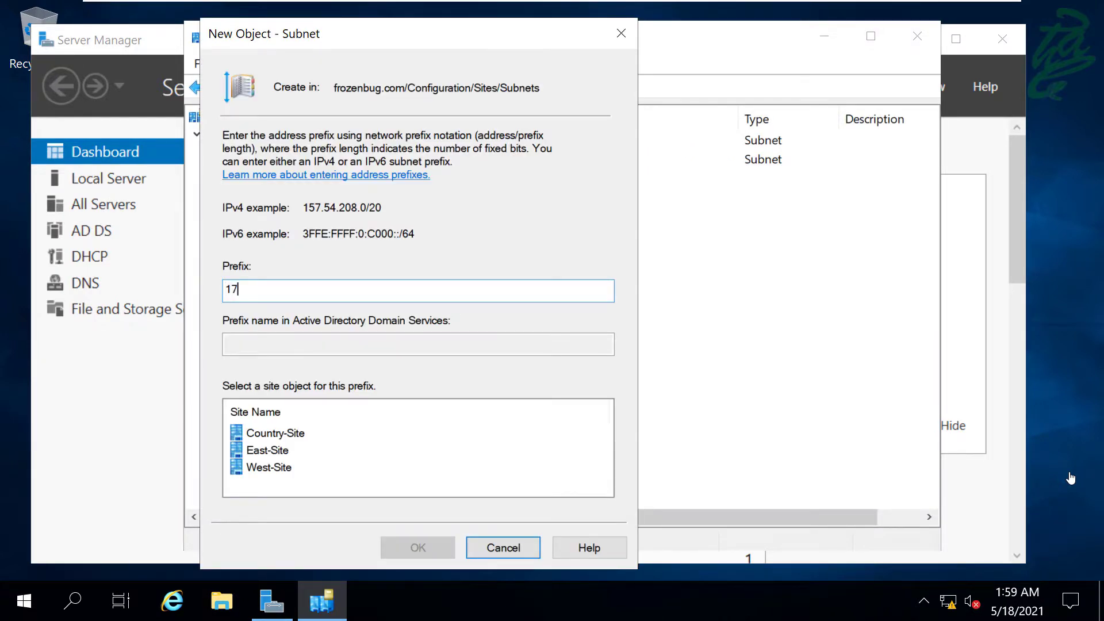
{"action": "type", "text": "2.16.1.0/24"}
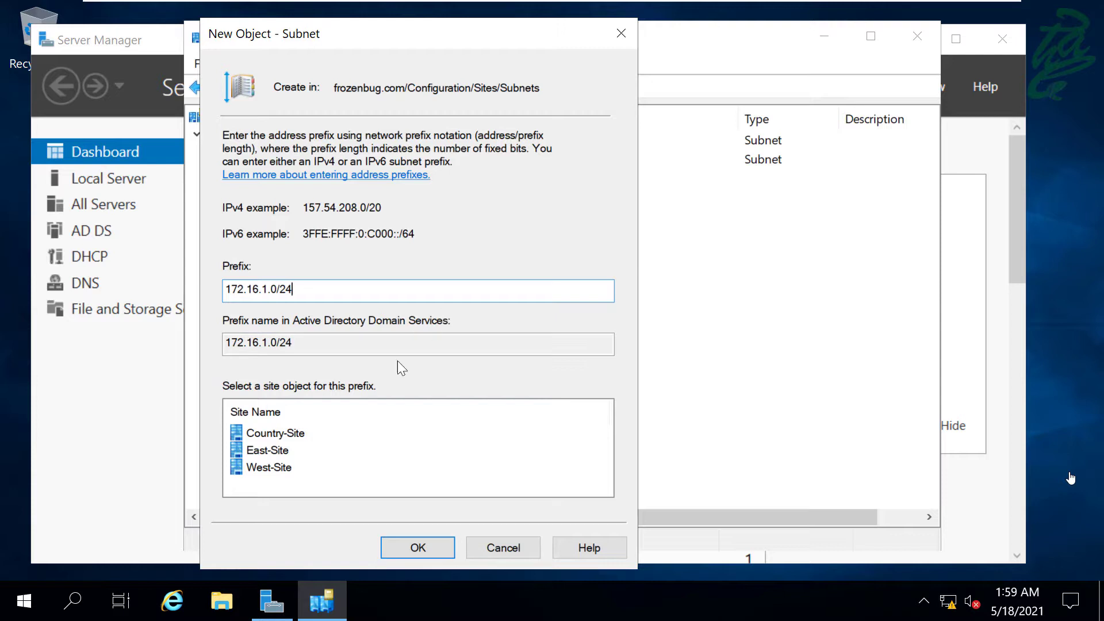
{"action": "left_click", "coordinate": [280, 468]}
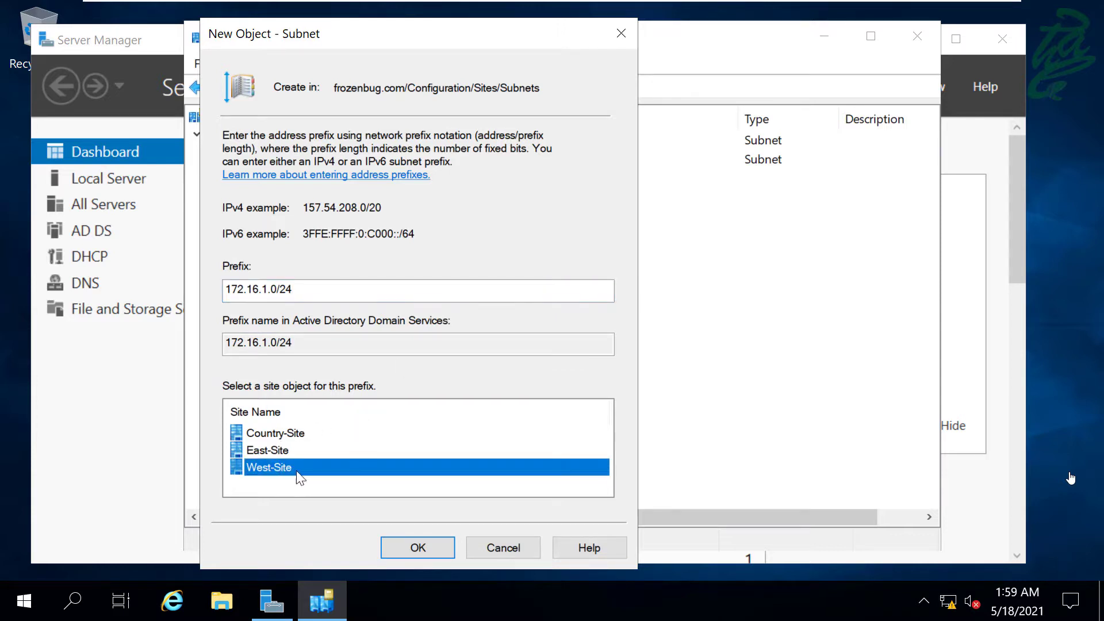
{"action": "left_click", "coordinate": [432, 550]}
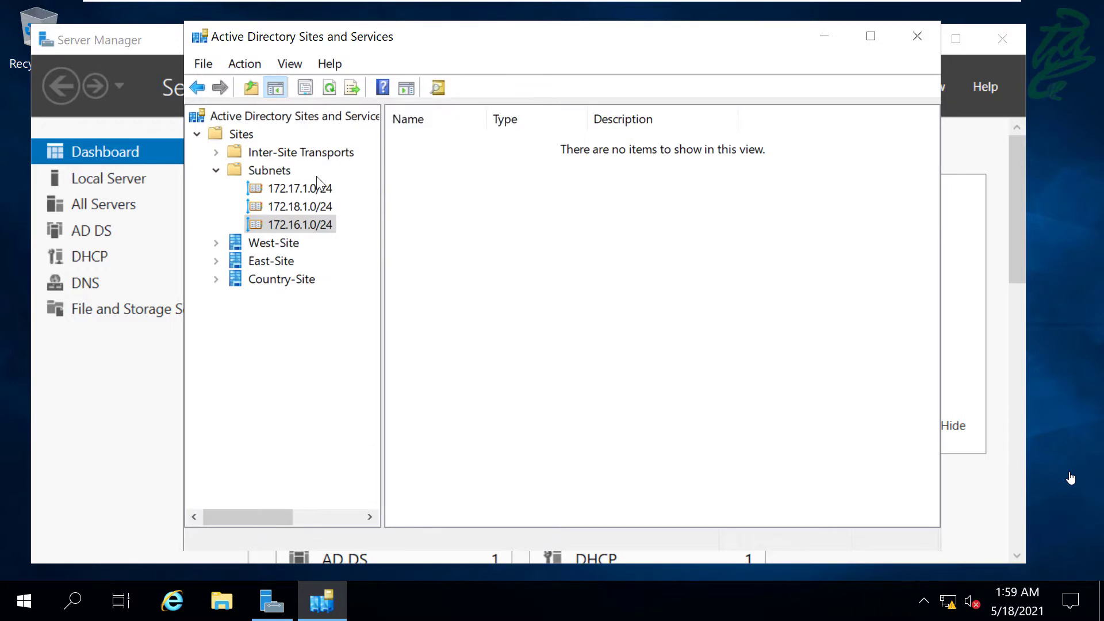